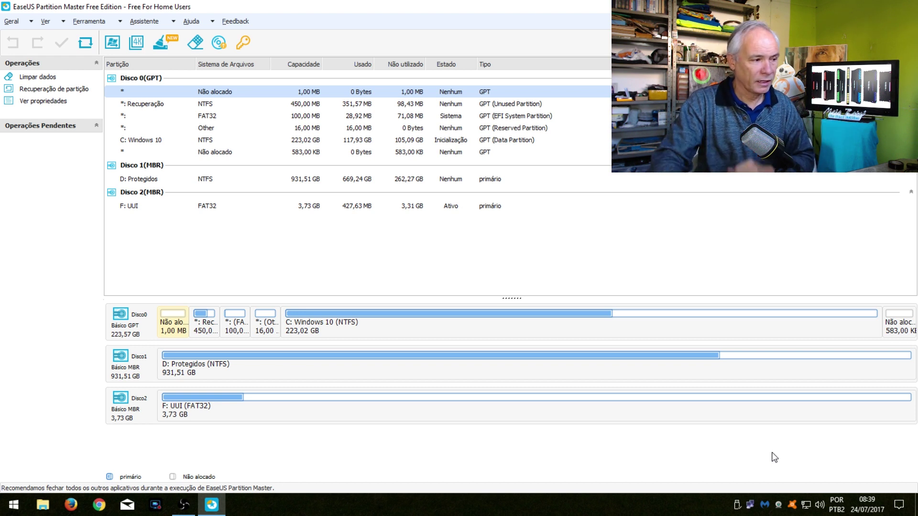
Step: Examine the disk operations offered for the 3.73 GB pen drive in EaseUS Partition Master and AOMEI Partition Assistant
{"action": "mouse_move", "coordinate": [227, 411]}
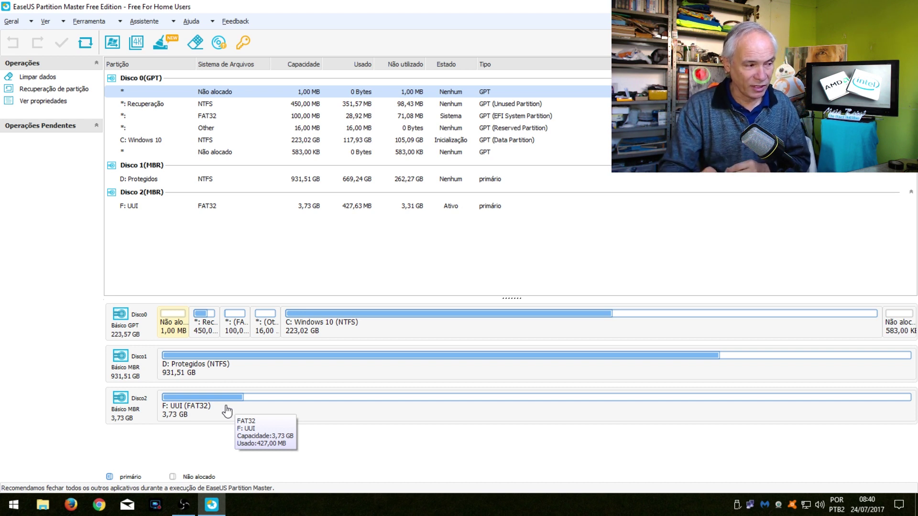
{"action": "left_click", "coordinate": [137, 409]}
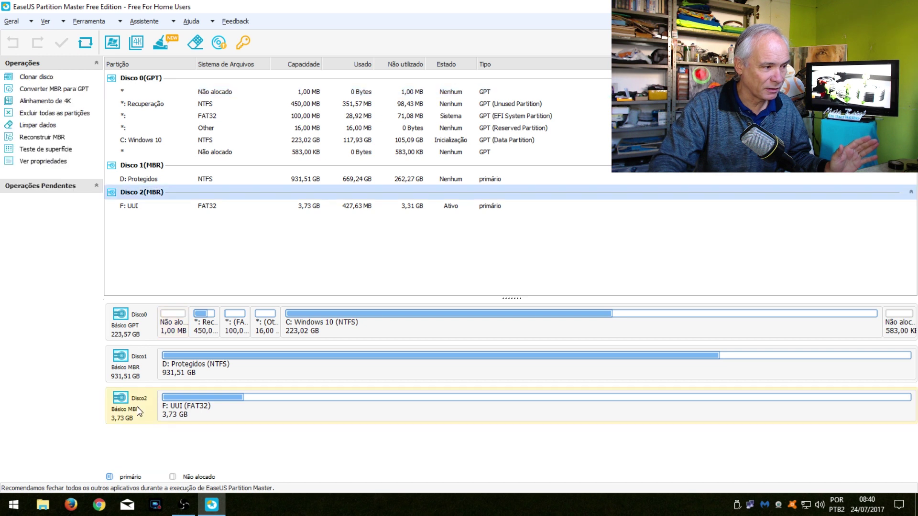
{"action": "right_click", "coordinate": [139, 409]}
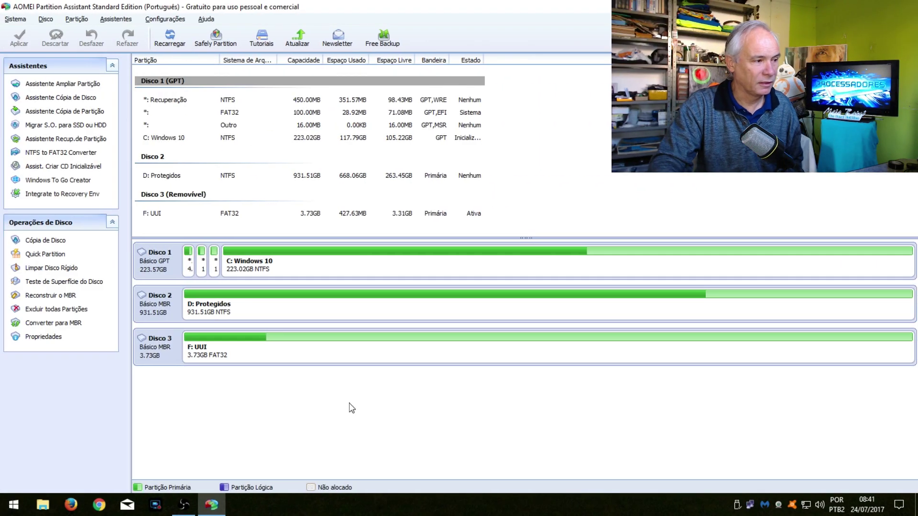
{"action": "left_click", "coordinate": [164, 343]}
{"action": "right_click", "coordinate": [164, 348]}
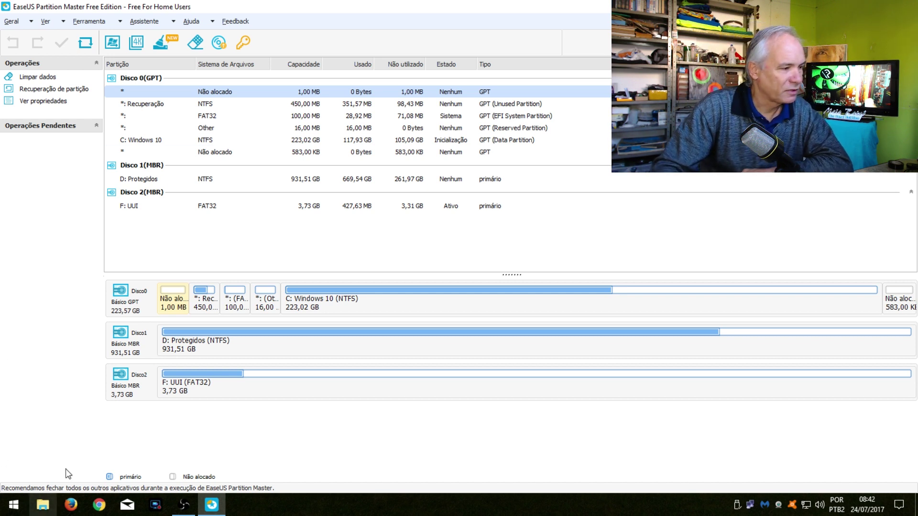
Step: In EaseUS Partition Master, delete the F: UUI FAT32 partition on Disco 2 as a pending operation
{"action": "left_click", "coordinate": [230, 390]}
{"action": "right_click", "coordinate": [231, 388]}
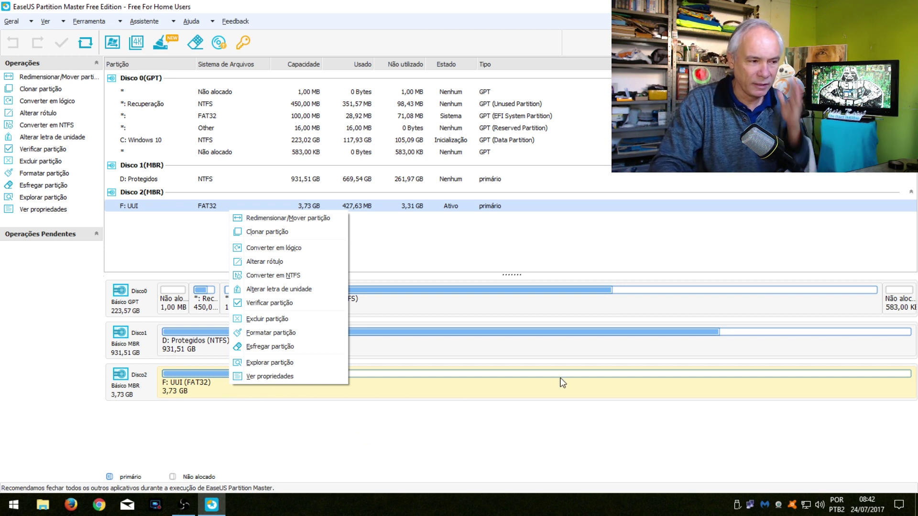
{"action": "left_click", "coordinate": [528, 389]}
{"action": "right_click", "coordinate": [488, 388]}
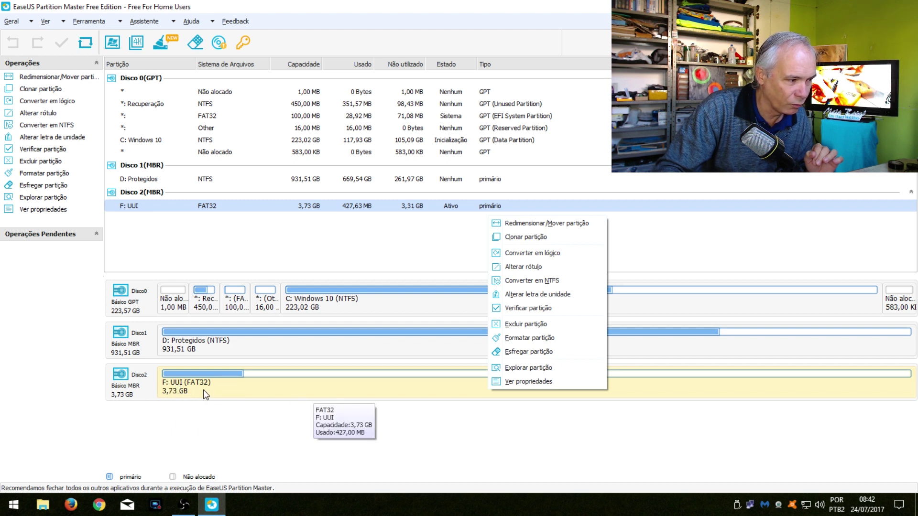
{"action": "left_click", "coordinate": [328, 383]}
{"action": "right_click", "coordinate": [328, 384]}
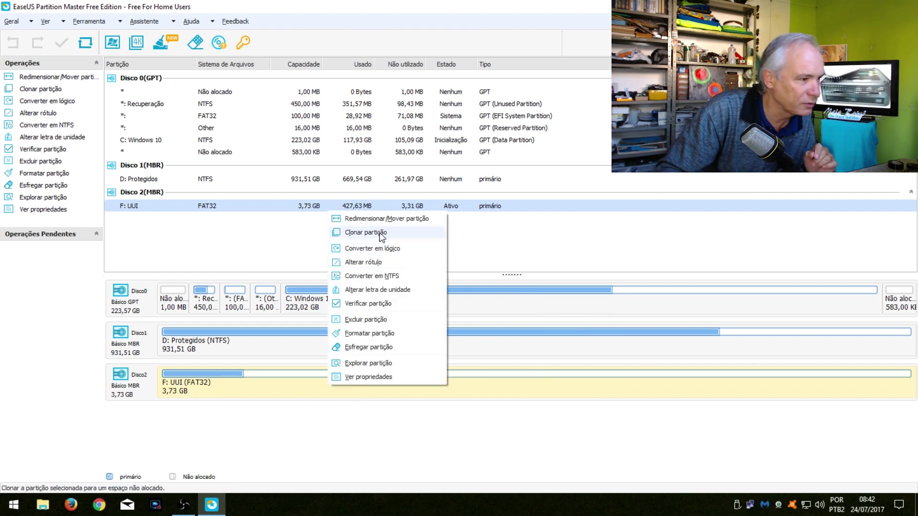
{"action": "left_click", "coordinate": [363, 318]}
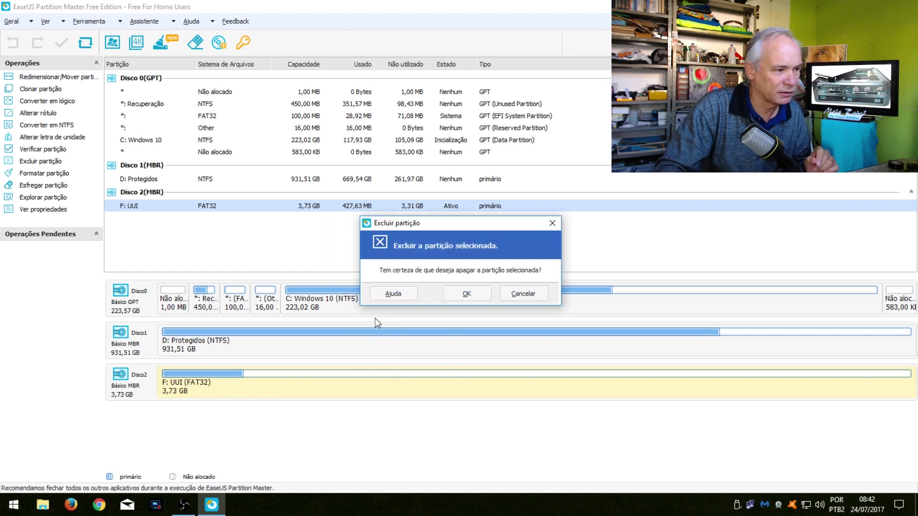
{"action": "left_click", "coordinate": [464, 295]}
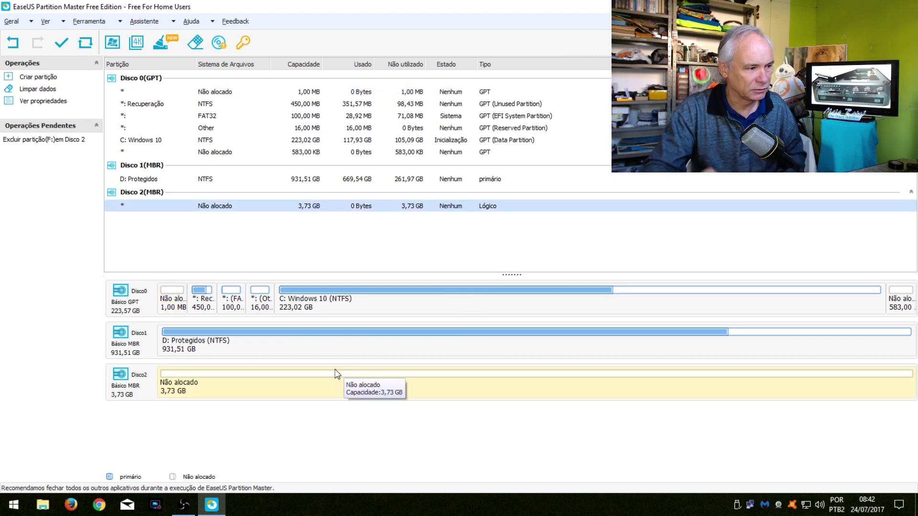
Step: Create a logical NTFS partition of about 1697 MB labelled "Pen drivre" in Disco 2's unallocated space, using drive letter F:
{"action": "right_click", "coordinate": [310, 385]}
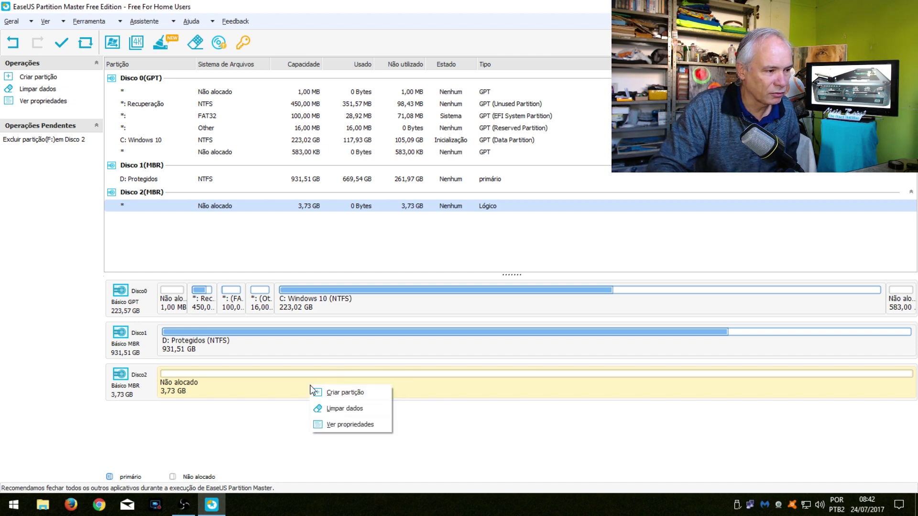
{"action": "left_click", "coordinate": [351, 393]}
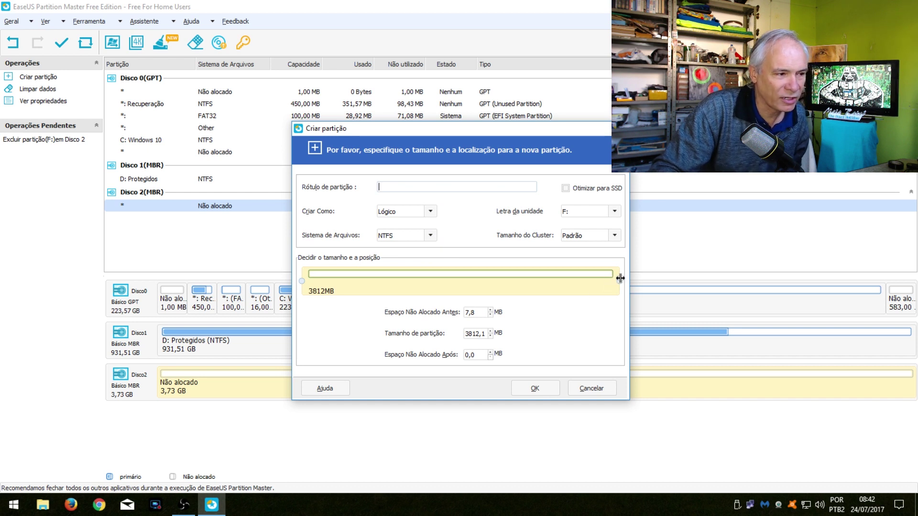
{"action": "left_click_drag", "start_coordinate": [620, 279], "coordinate": [448, 274]}
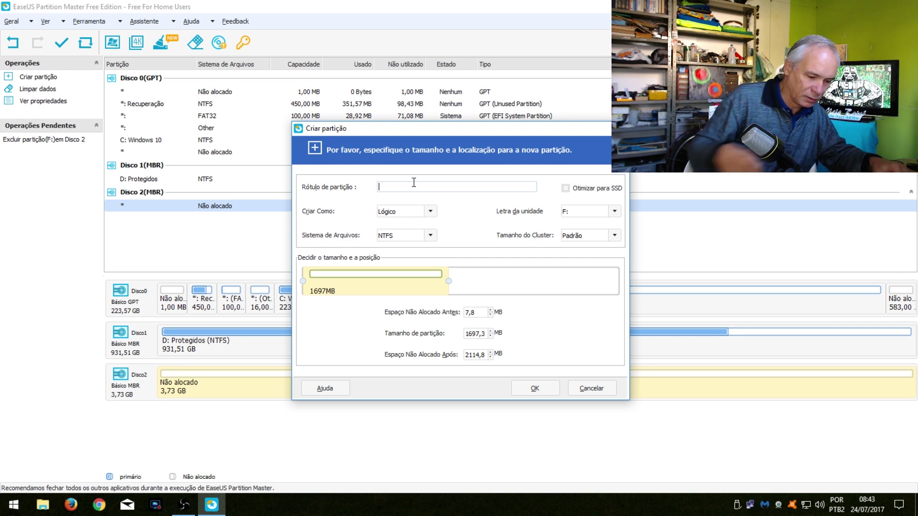
{"action": "type", "text": "Pen"}
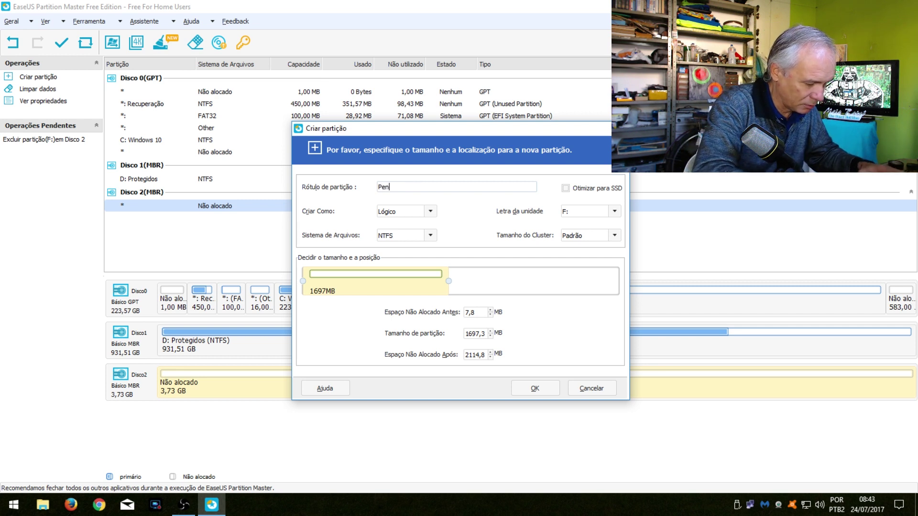
{"action": "type", "text": " dri"}
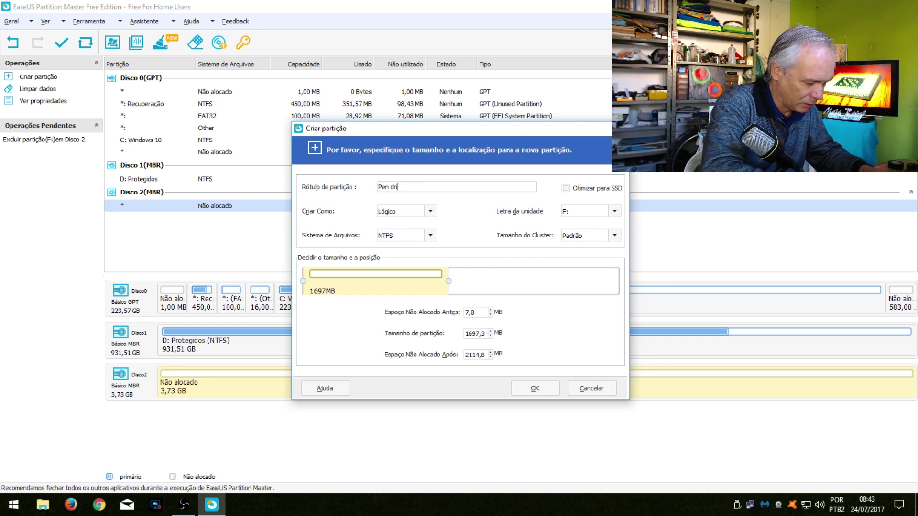
{"action": "type", "text": "vre"}
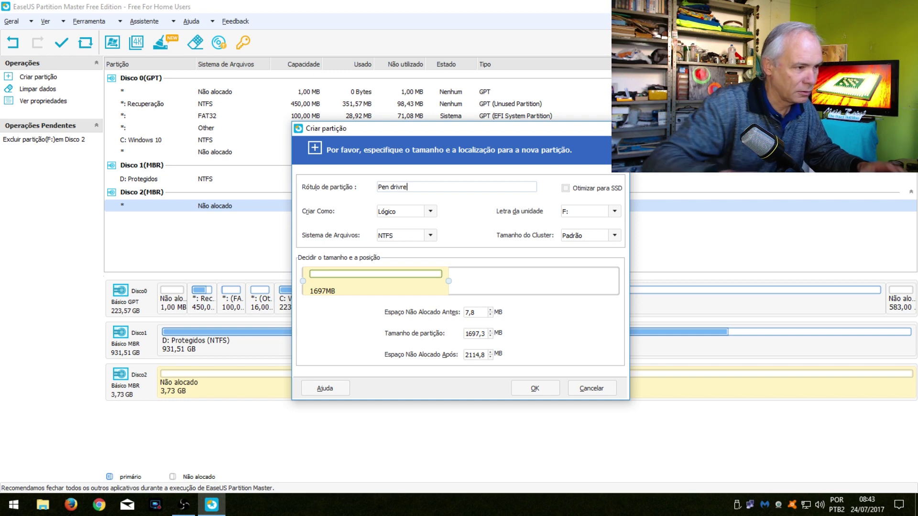
{"action": "left_click", "coordinate": [535, 389]}
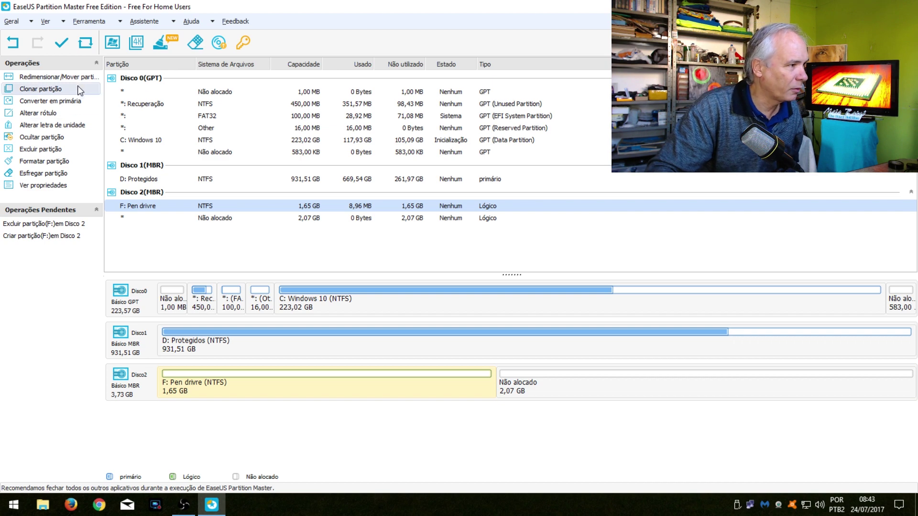
Step: Apply the pending partition deletion and creation on Disco 2 and close the completion dialog
{"action": "left_click", "coordinate": [62, 42]}
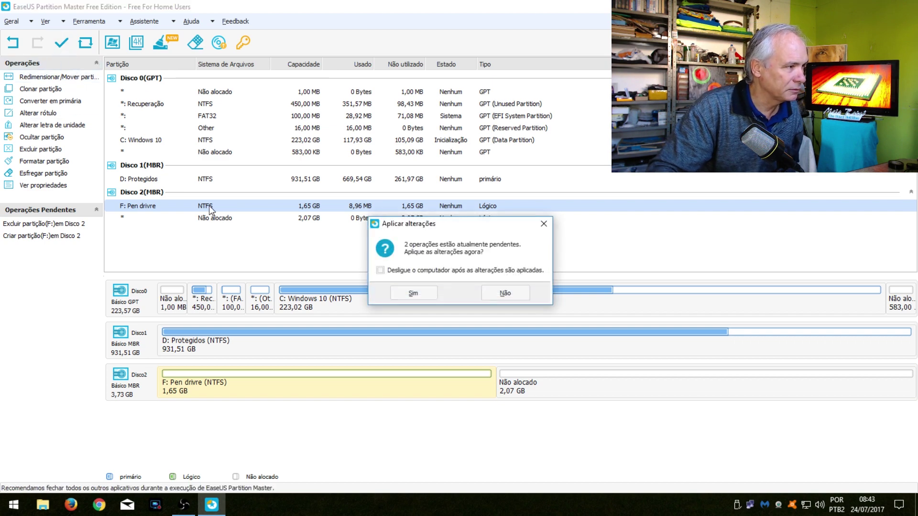
{"action": "left_click", "coordinate": [412, 293]}
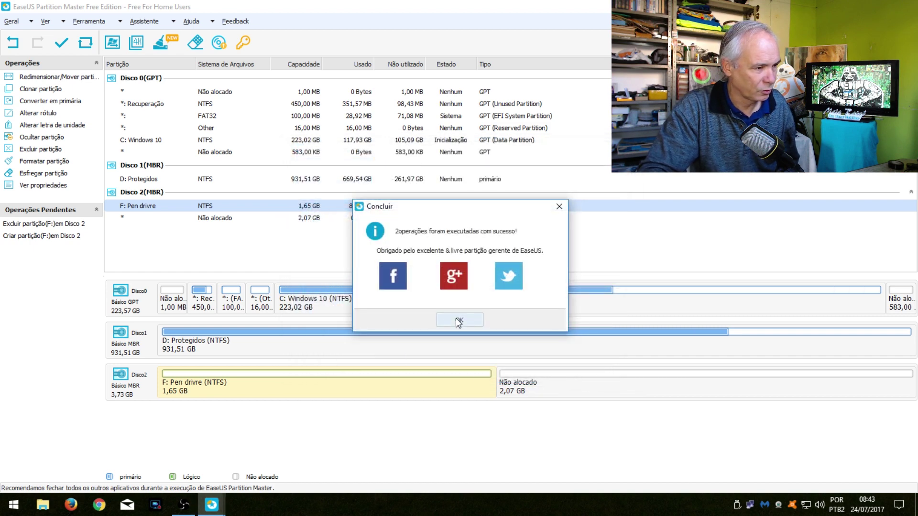
{"action": "left_click", "coordinate": [458, 320]}
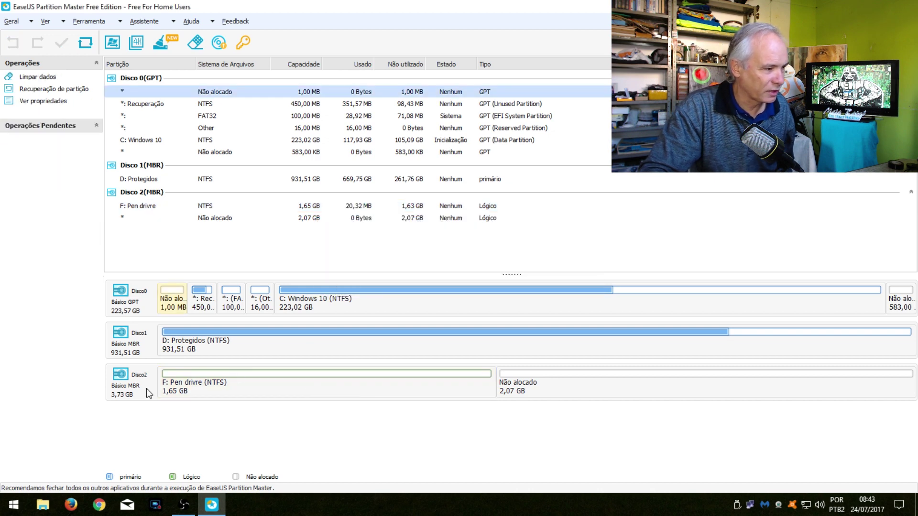
Step: Inspect the computer's drives and the contents of Pen drivre (F:) in File Explorer, and return to EaseUS Partition Master
{"action": "left_click", "coordinate": [41, 508]}
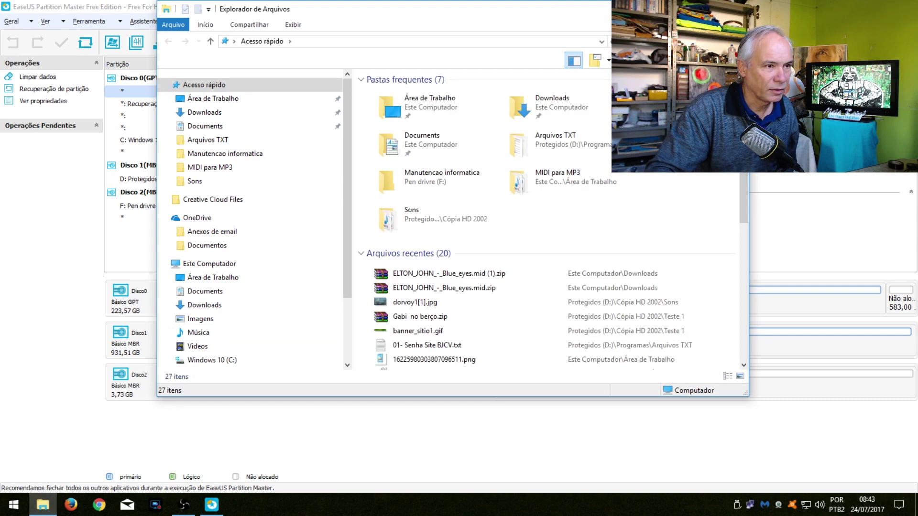
{"action": "key", "text": "super+Up"}
{"action": "left_click", "coordinate": [48, 261]}
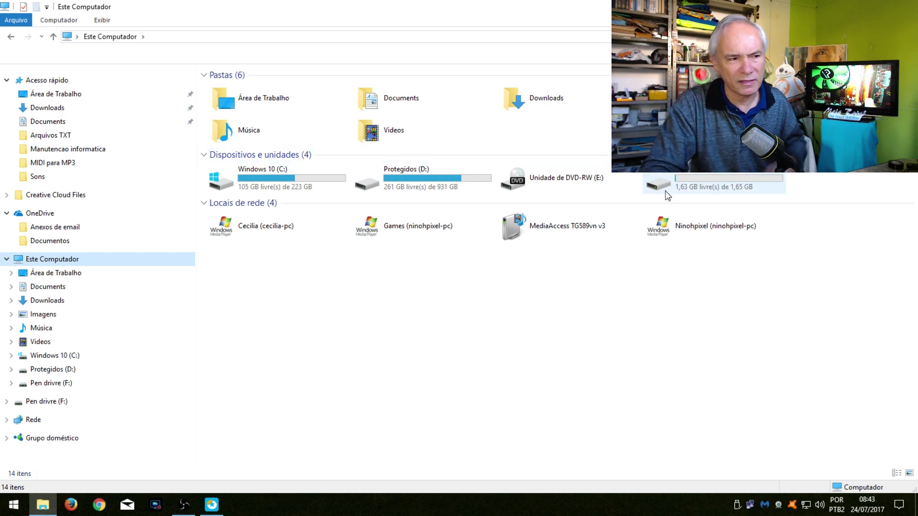
{"action": "left_click", "coordinate": [57, 404]}
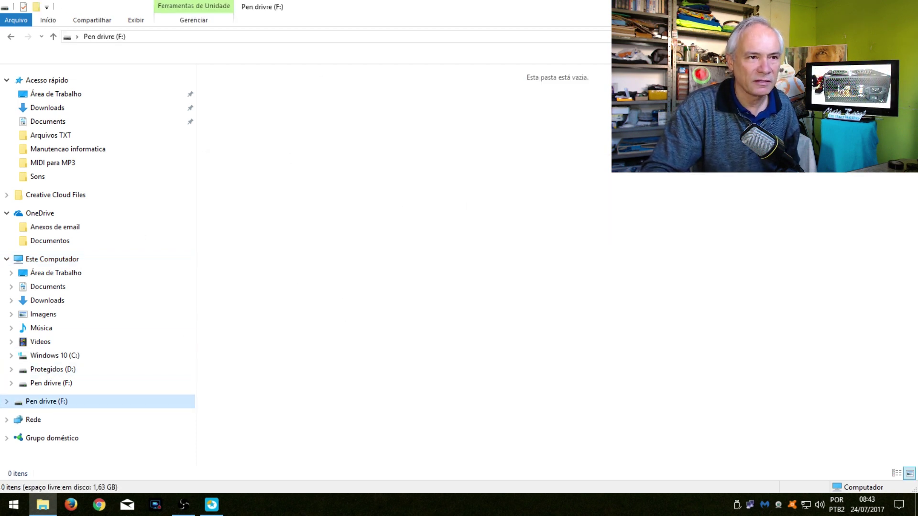
{"action": "key", "text": "alt+Tab"}
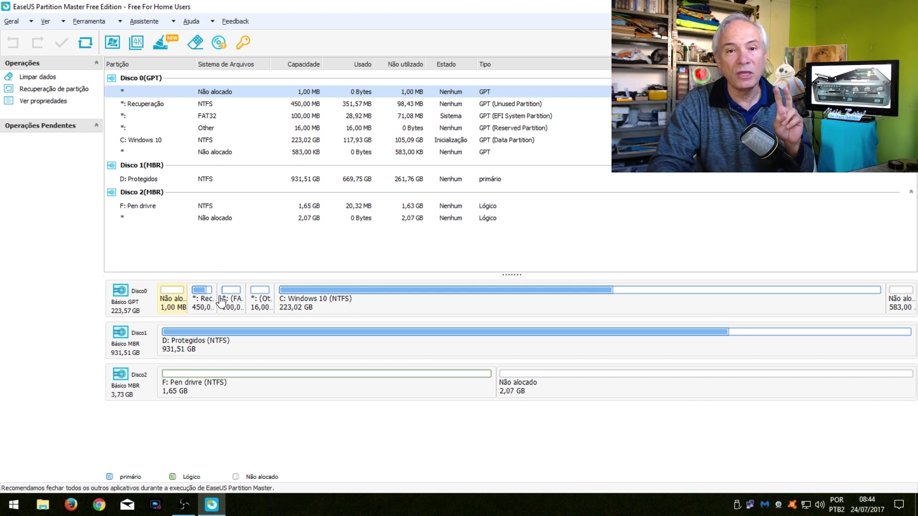
{"action": "mouse_move", "coordinate": [221, 302]}
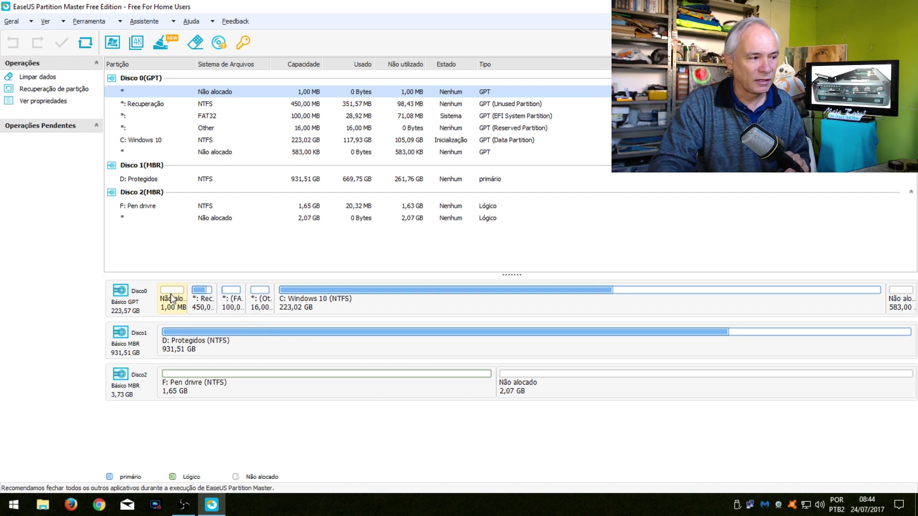
{"action": "mouse_move", "coordinate": [164, 301]}
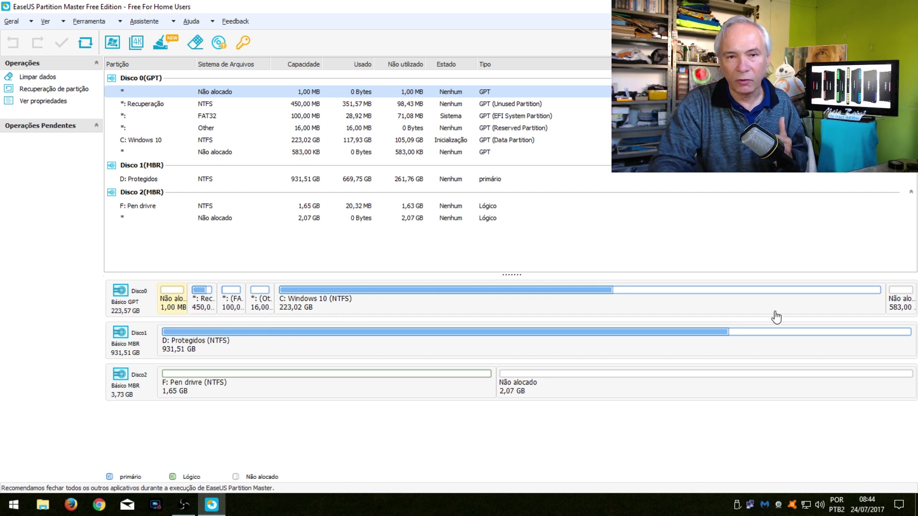
{"action": "mouse_move", "coordinate": [774, 318]}
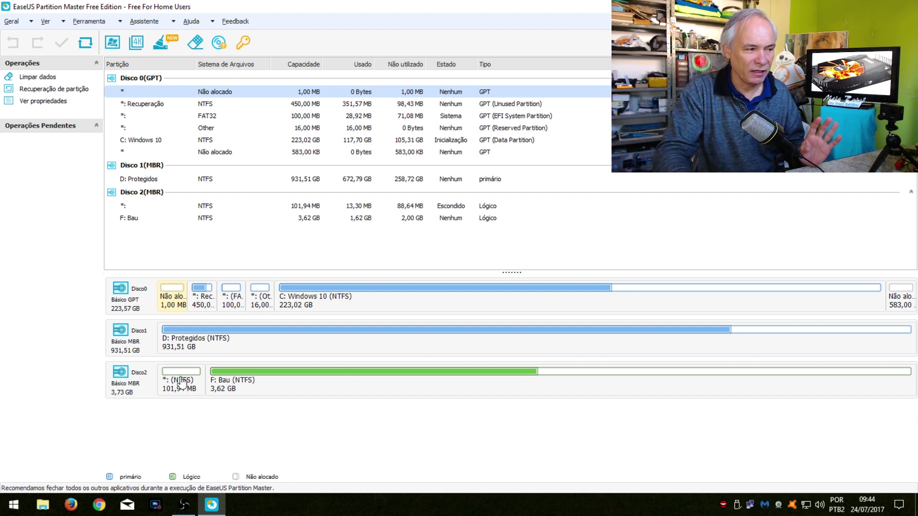
{"action": "mouse_move", "coordinate": [177, 383]}
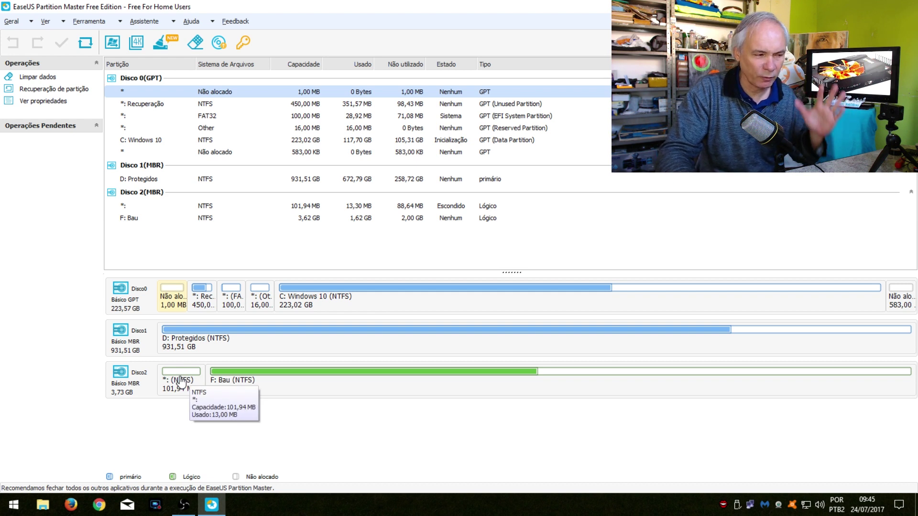
Step: Shrink the F: Bau partition on Disco 2 to about 1758 MB, leaving about 1952 MB unallocated after it
{"action": "left_click", "coordinate": [591, 384]}
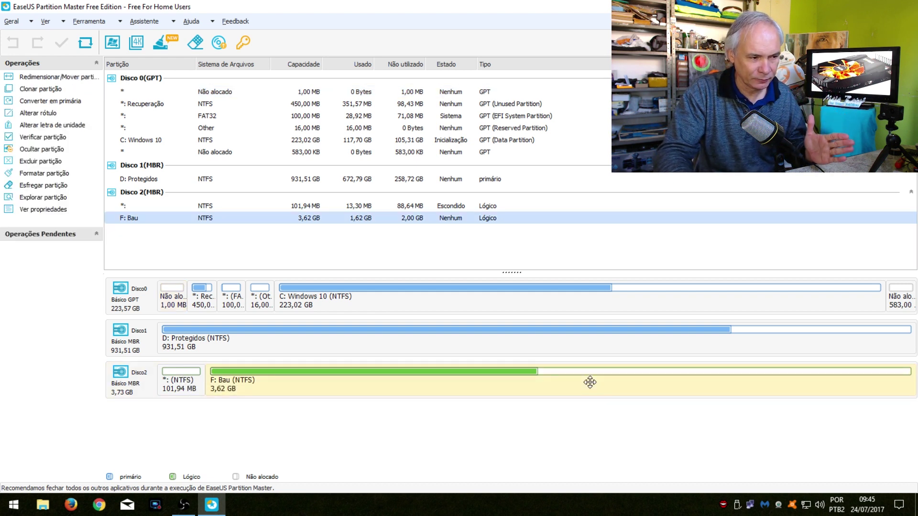
{"action": "right_click", "coordinate": [590, 384]}
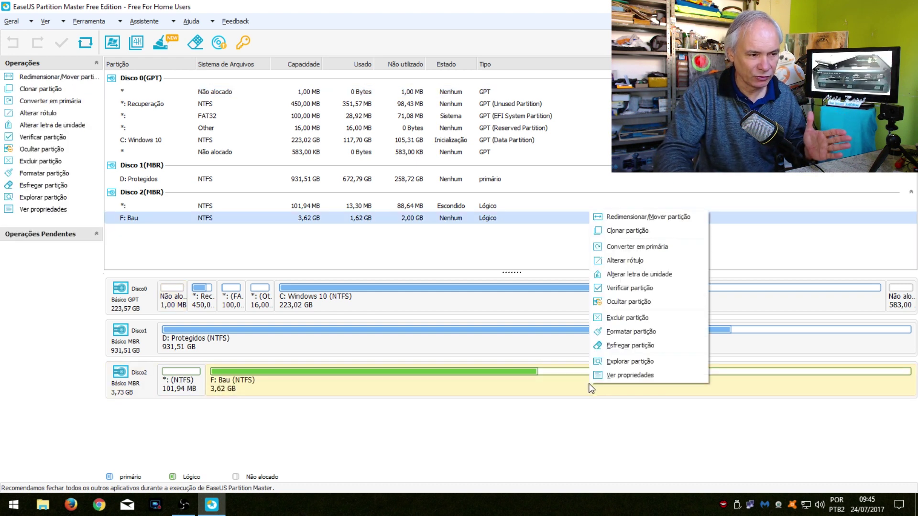
{"action": "left_click", "coordinate": [623, 217]}
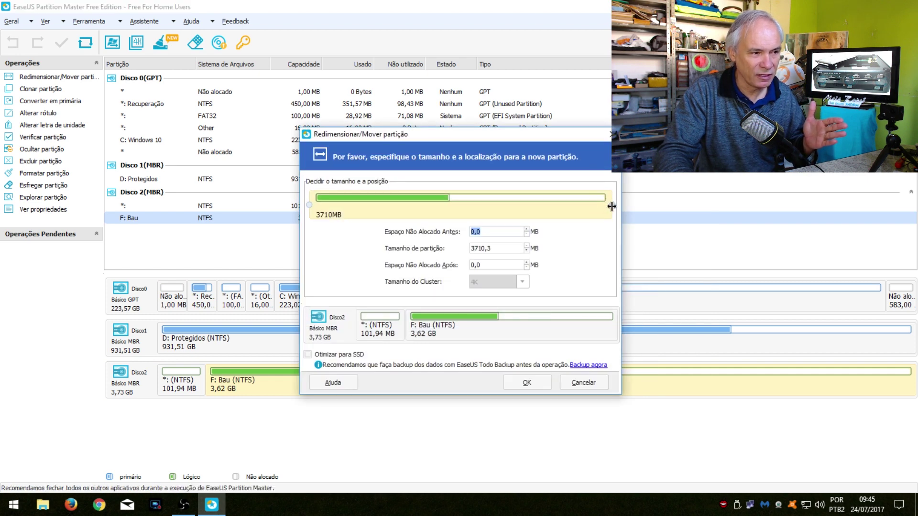
{"action": "left_click_drag", "start_coordinate": [612, 206], "coordinate": [377, 228]}
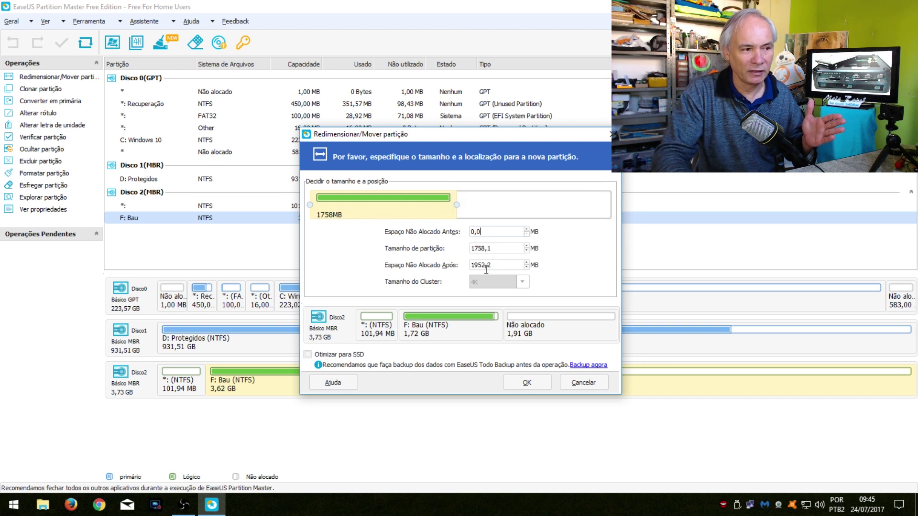
{"action": "left_click", "coordinate": [532, 384]}
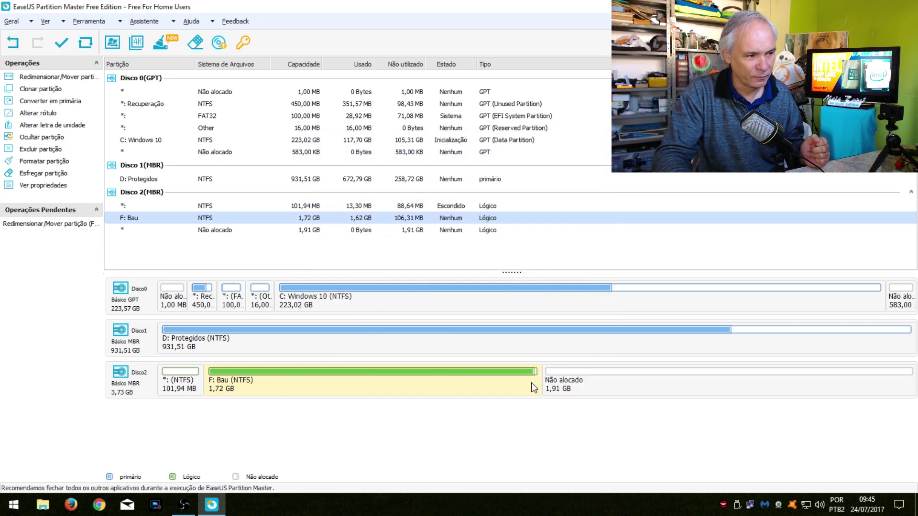
Step: Apply the pending resize of the F: Bau partition and move the progress dialog higher on the screen
{"action": "left_click", "coordinate": [61, 43]}
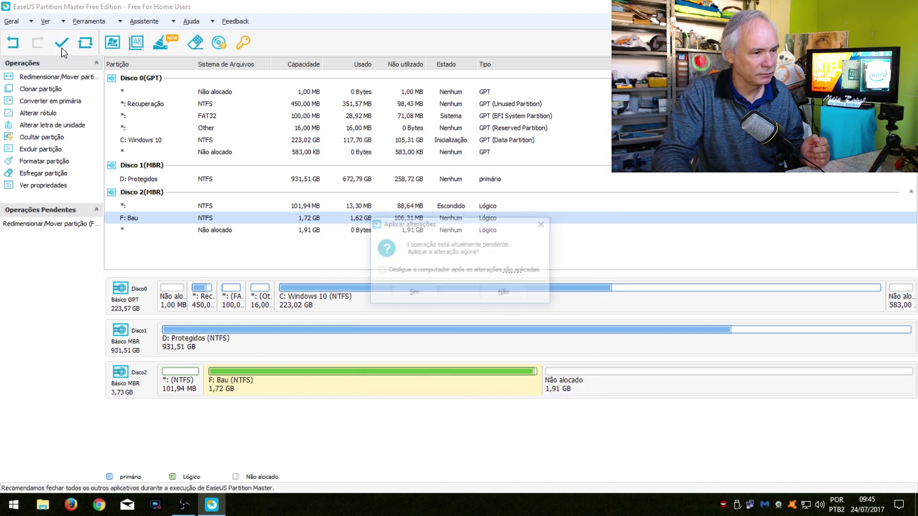
{"action": "left_click", "coordinate": [413, 293]}
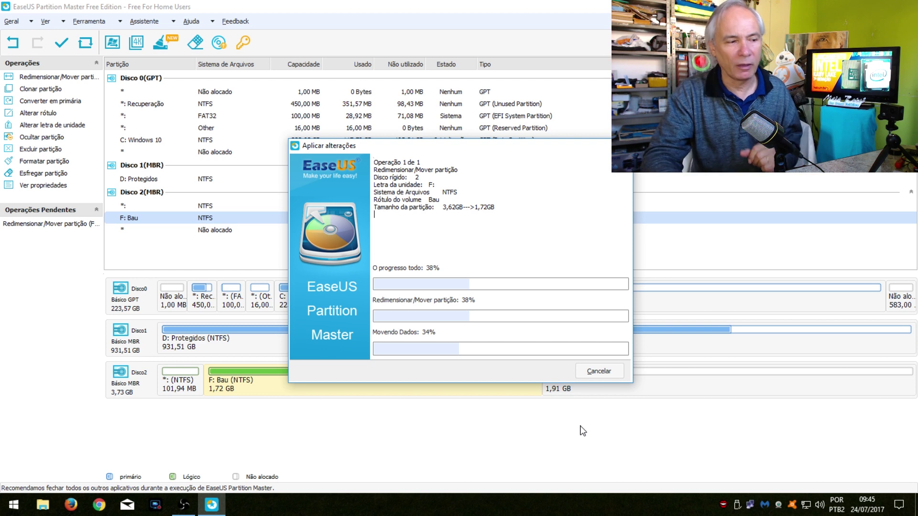
{"action": "left_click_drag", "start_coordinate": [507, 147], "coordinate": [520, 78]}
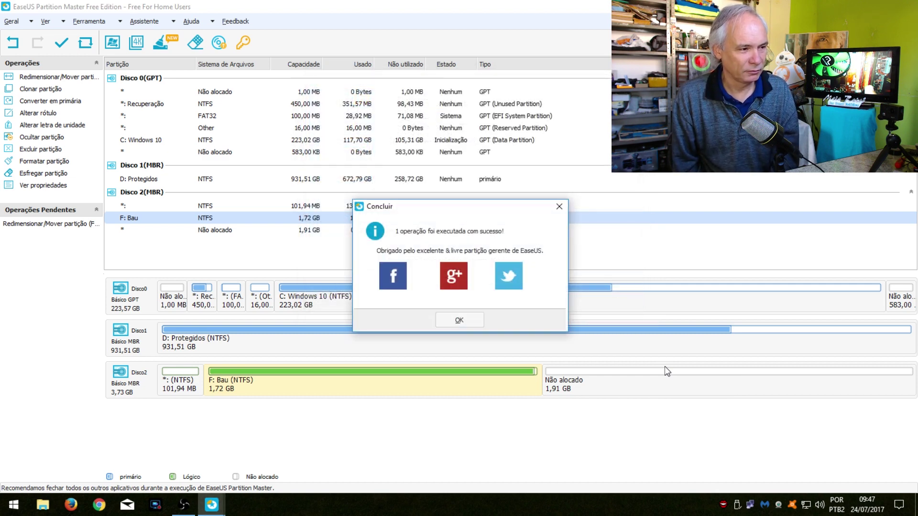
Step: Dismiss the resize completion dialog and create a logical NTFS partition labelled Bau in the full 1953 MB unallocated space on Disco 2
{"action": "left_click", "coordinate": [473, 322]}
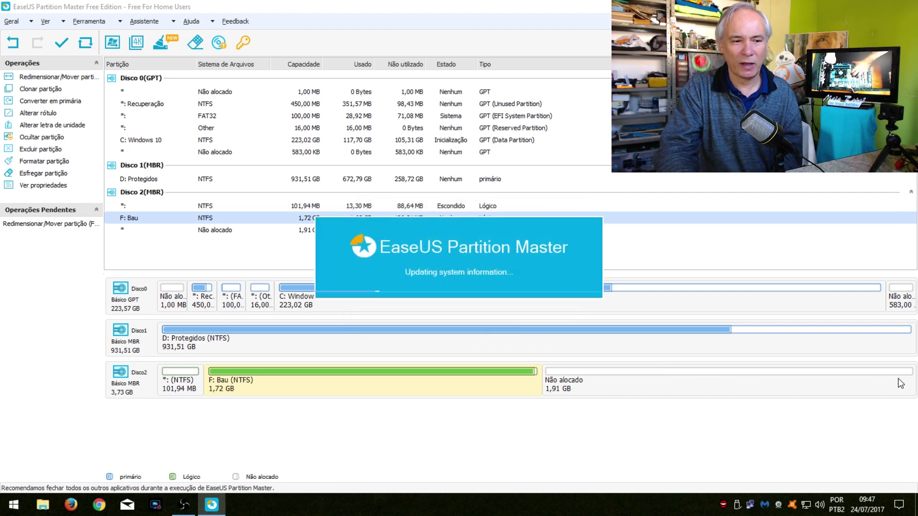
{"action": "right_click", "coordinate": [641, 380]}
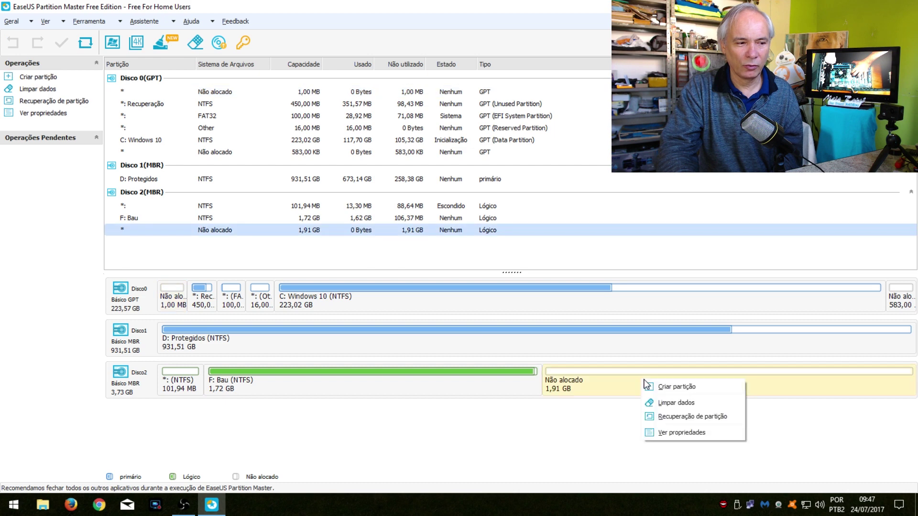
{"action": "left_click", "coordinate": [677, 387]}
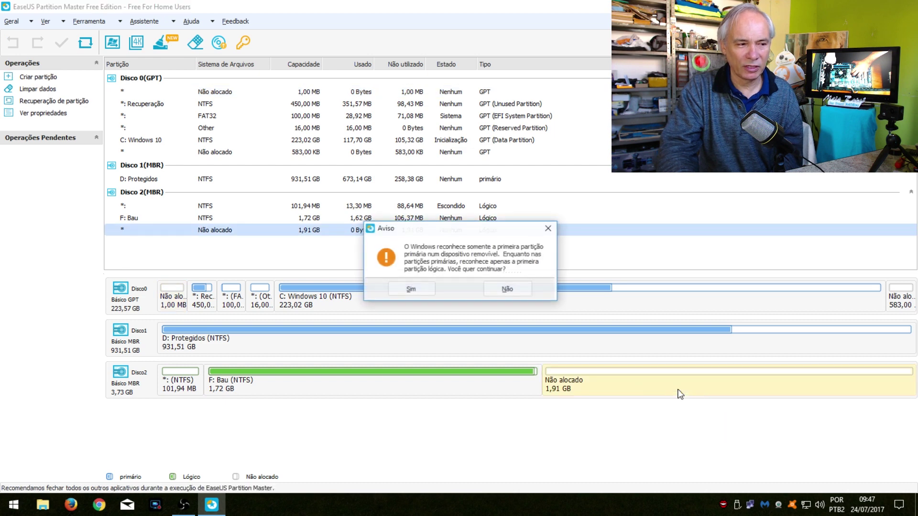
{"action": "left_click", "coordinate": [416, 288]}
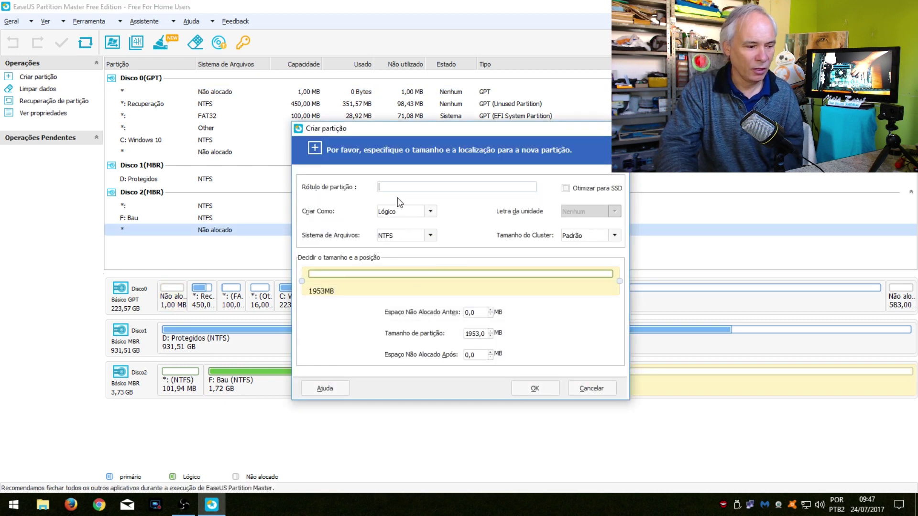
{"action": "type", "text": "Bau"}
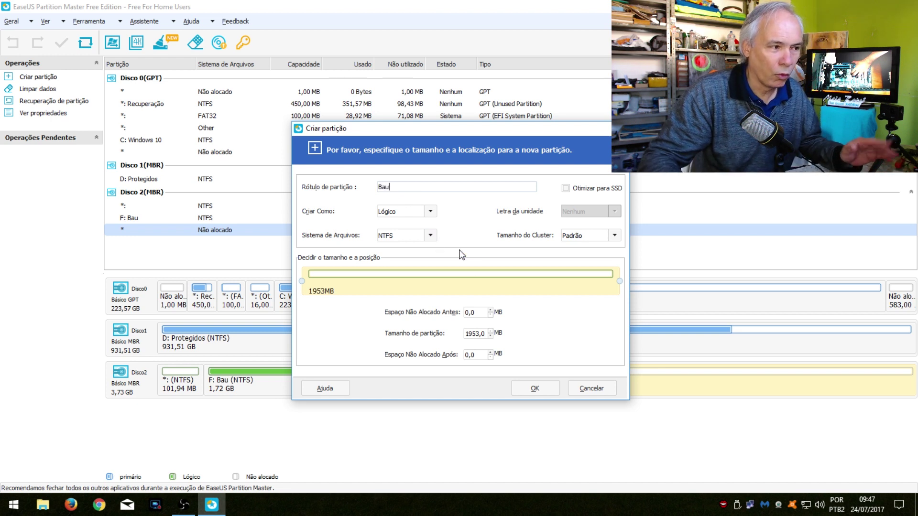
{"action": "left_click", "coordinate": [542, 389]}
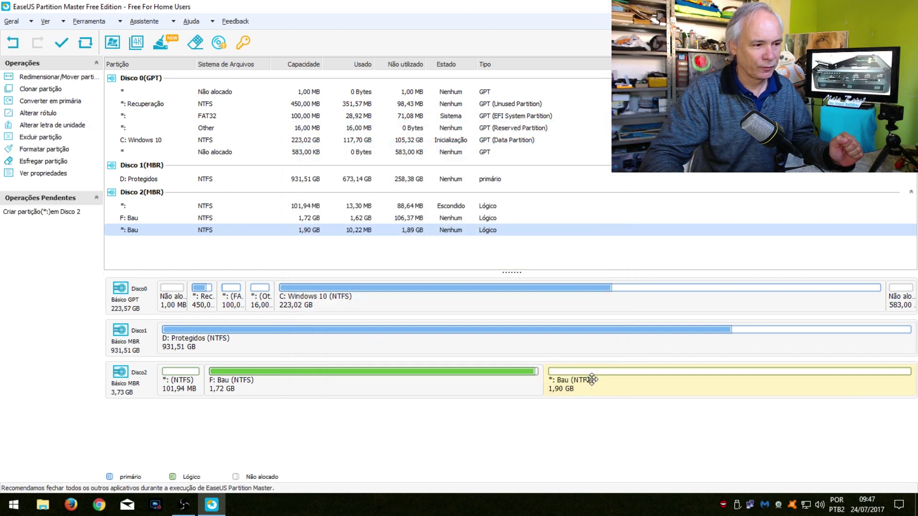
Step: Apply the pending creation of the second Bau partition on Disco 2 and close the completion dialog
{"action": "left_click", "coordinate": [61, 43]}
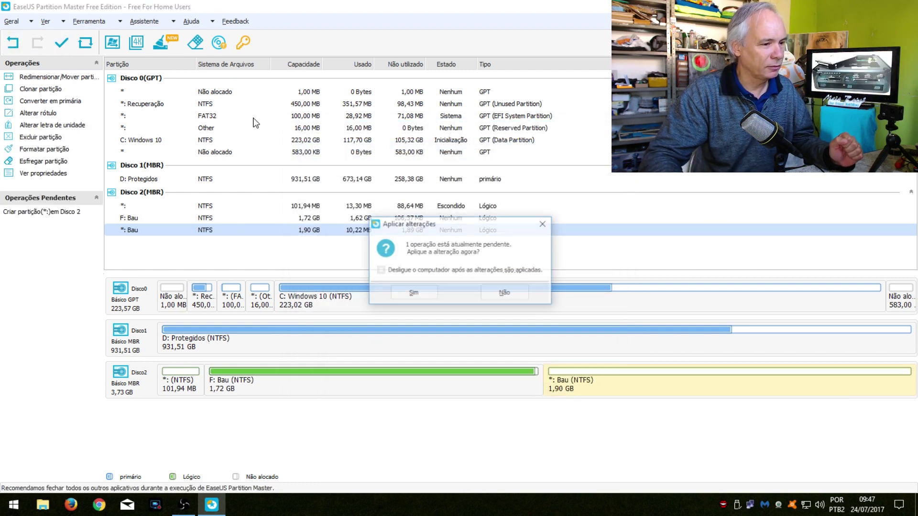
{"action": "left_click", "coordinate": [423, 294]}
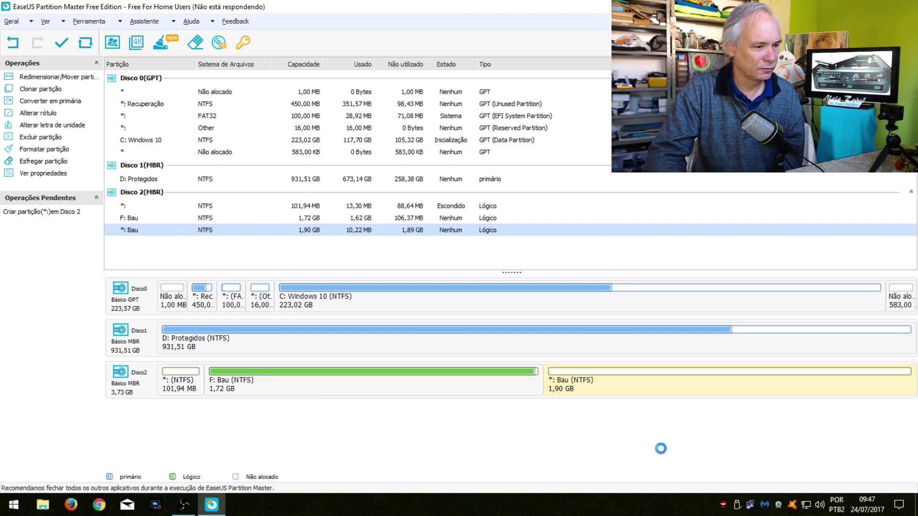
{"action": "left_click", "coordinate": [469, 319]}
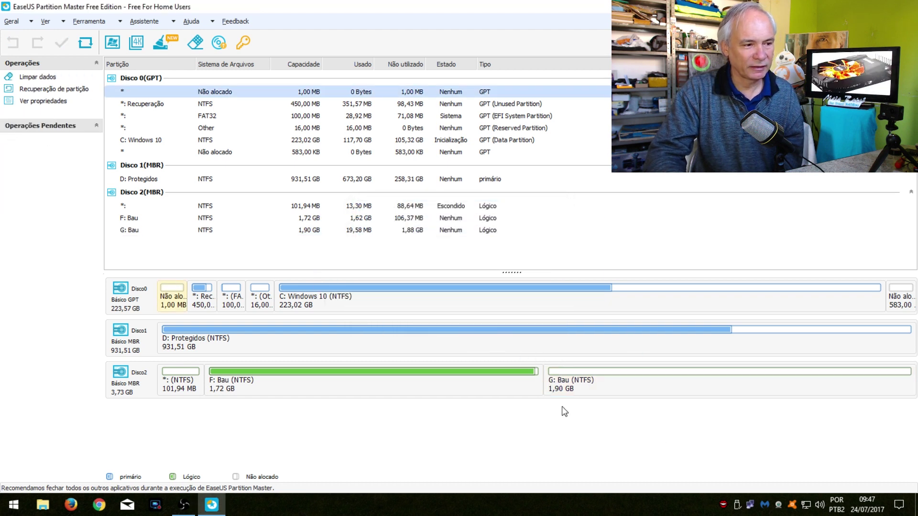
Step: Check the Bau (F:) and Bau (G:) drives under Este Computador in File Explorer, and return to EaseUS Partition Master
{"action": "left_click", "coordinate": [43, 502]}
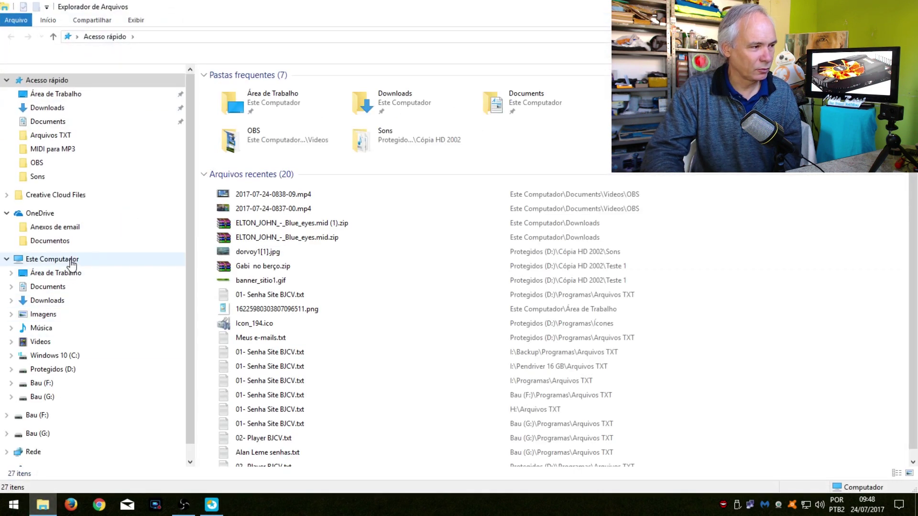
{"action": "left_click", "coordinate": [72, 264]}
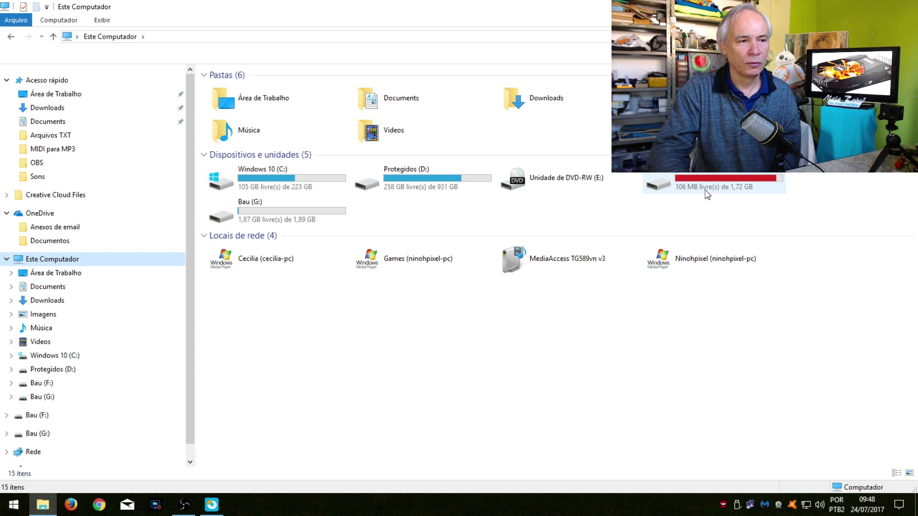
{"action": "mouse_move", "coordinate": [707, 194]}
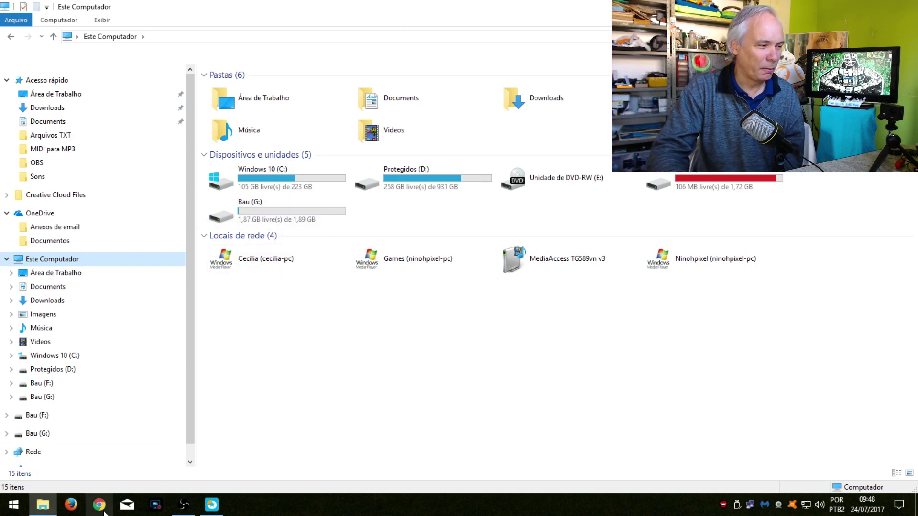
{"action": "left_click", "coordinate": [212, 507]}
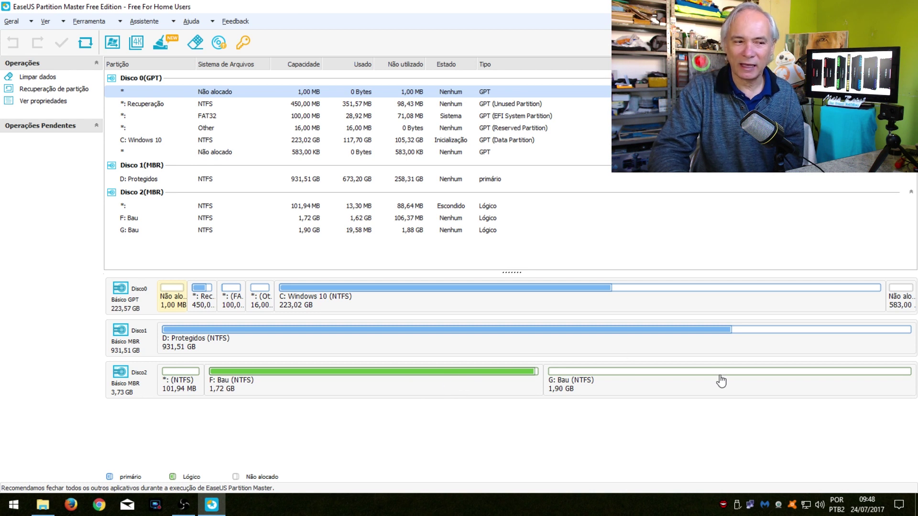
{"action": "mouse_move", "coordinate": [721, 382]}
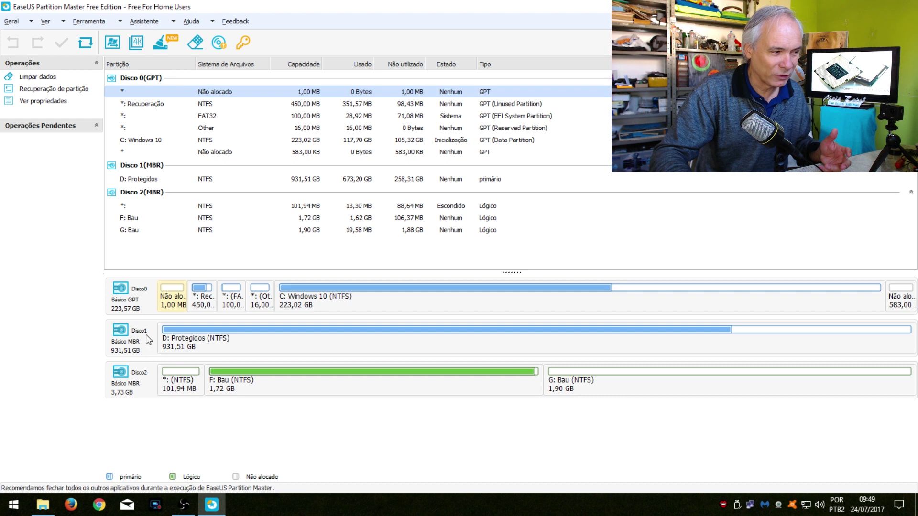
Step: Select Disco 0, Disco 1 and Disco 2 in turn to review the physical disks, finishing on Disco 2
{"action": "left_click", "coordinate": [146, 335]}
{"action": "left_click", "coordinate": [142, 306]}
{"action": "left_click", "coordinate": [141, 351]}
{"action": "left_click", "coordinate": [137, 377]}
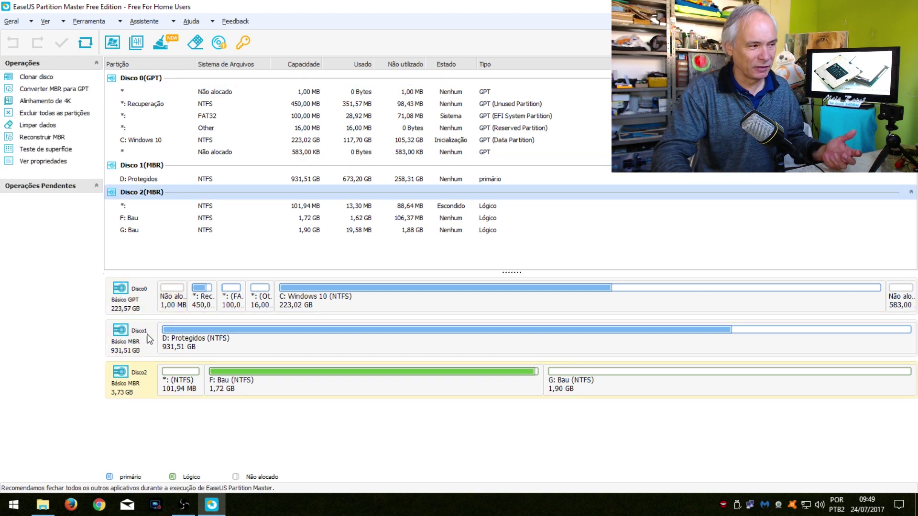
{"action": "left_click", "coordinate": [141, 302]}
{"action": "left_click", "coordinate": [141, 335]}
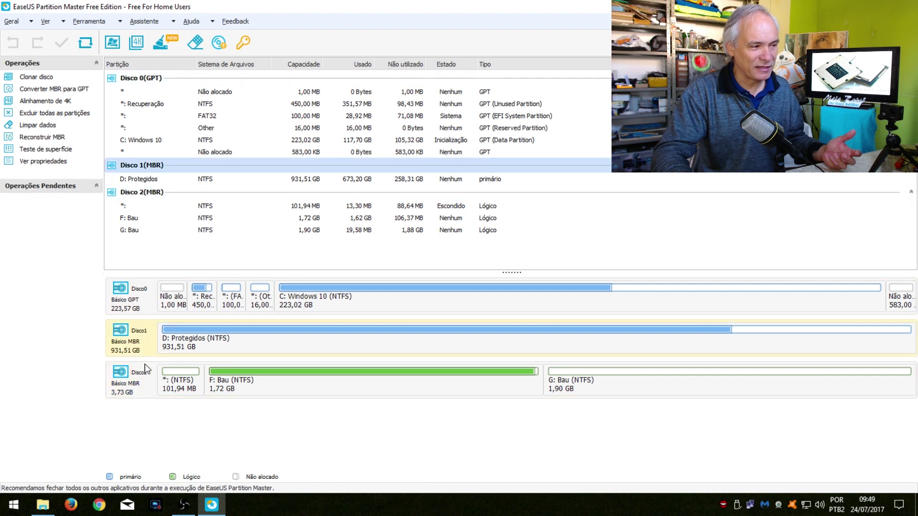
{"action": "left_click", "coordinate": [146, 373]}
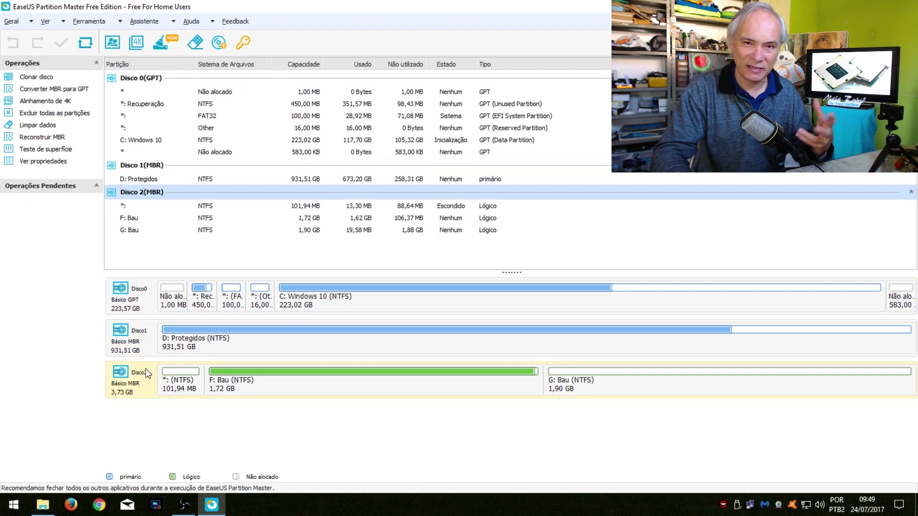